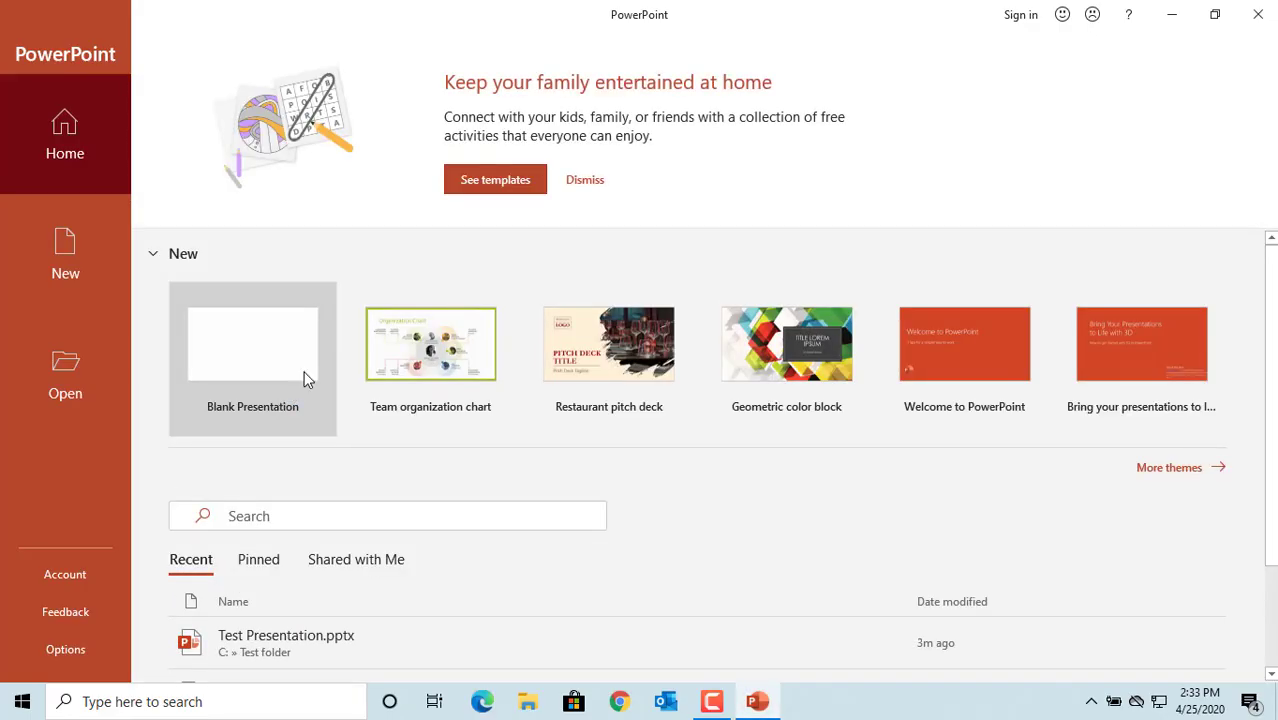
Create a new blank presentation, Presentation1, from the PowerPoint start screen
{"action": "left_click", "coordinate": [258, 355]}
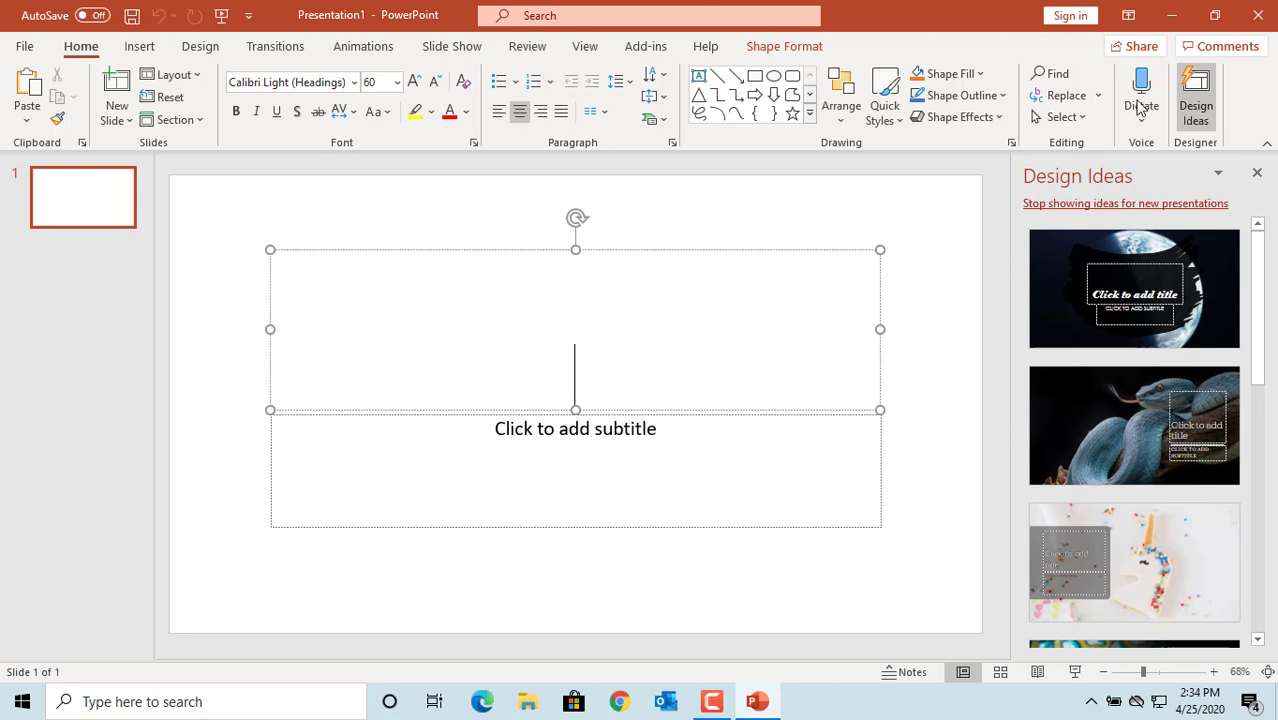
Open Test Presentation.pptx from the C:\Test folder in a second PowerPoint window
{"action": "left_click", "coordinate": [1177, 22]}
{"action": "double_click", "coordinate": [118, 328]}
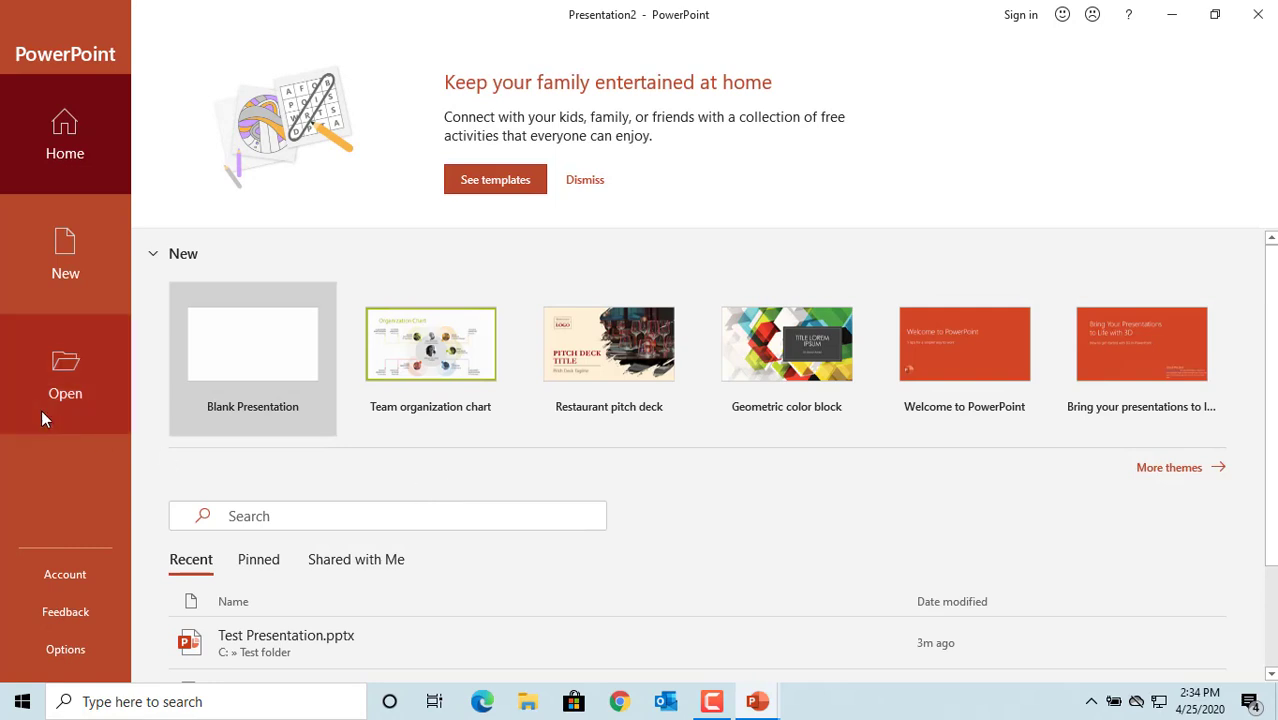
{"action": "left_click", "coordinate": [61, 378]}
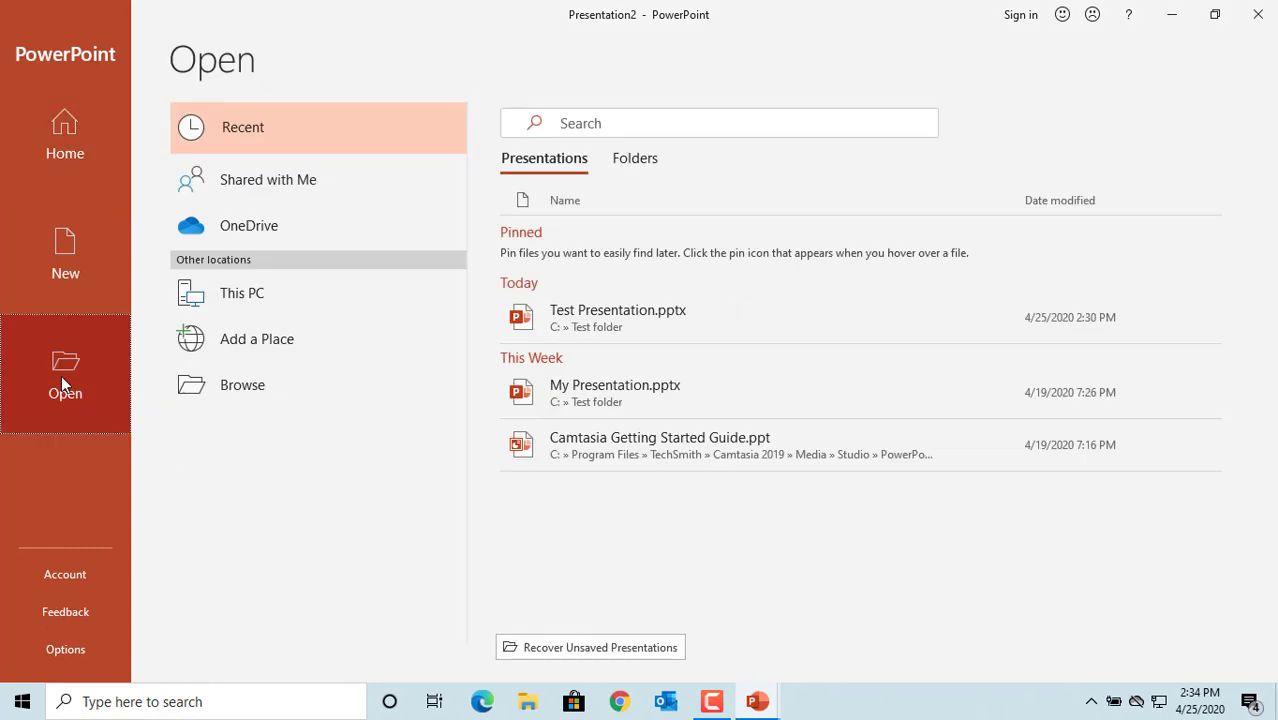
{"action": "left_click", "coordinate": [239, 386]}
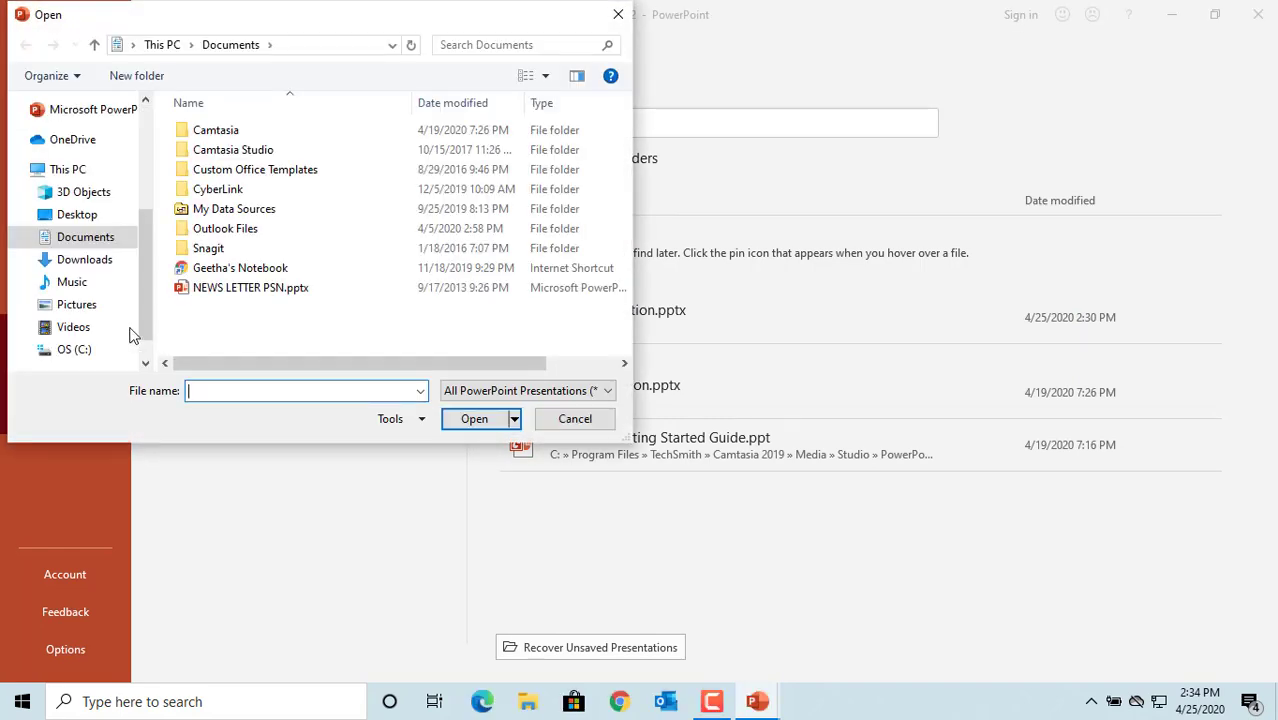
{"action": "left_click", "coordinate": [80, 349]}
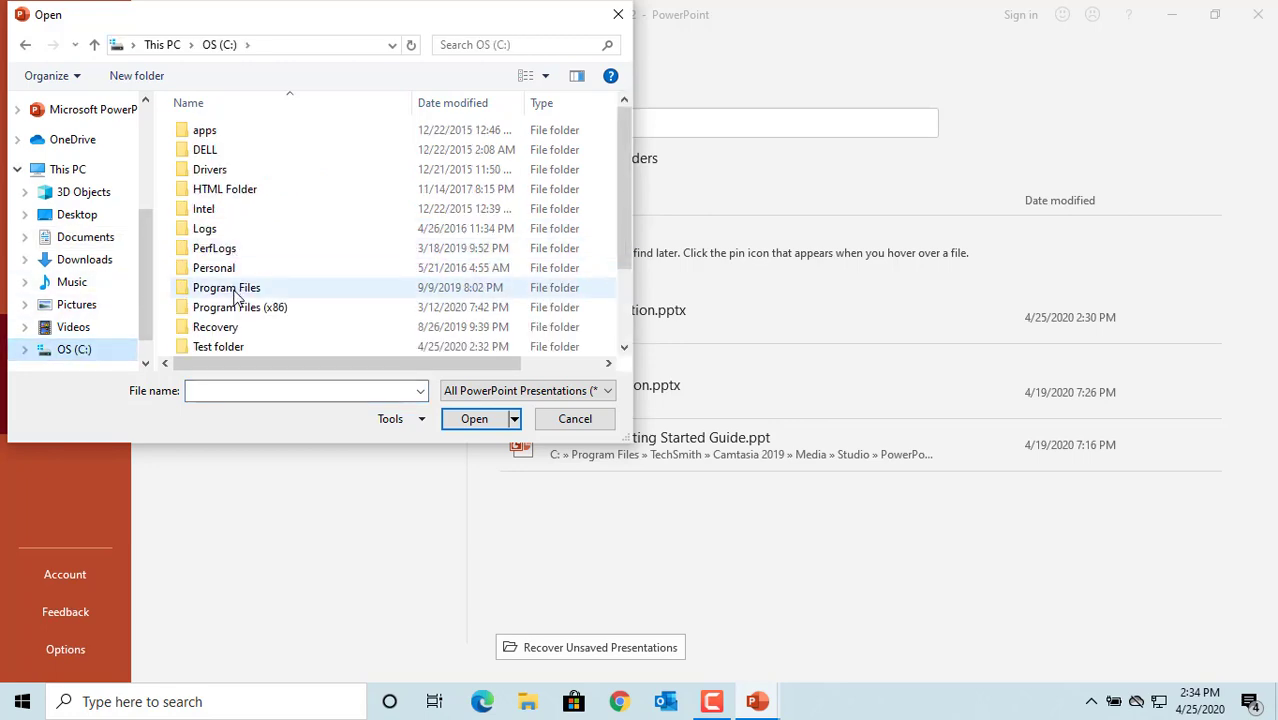
{"action": "double_click", "coordinate": [208, 346]}
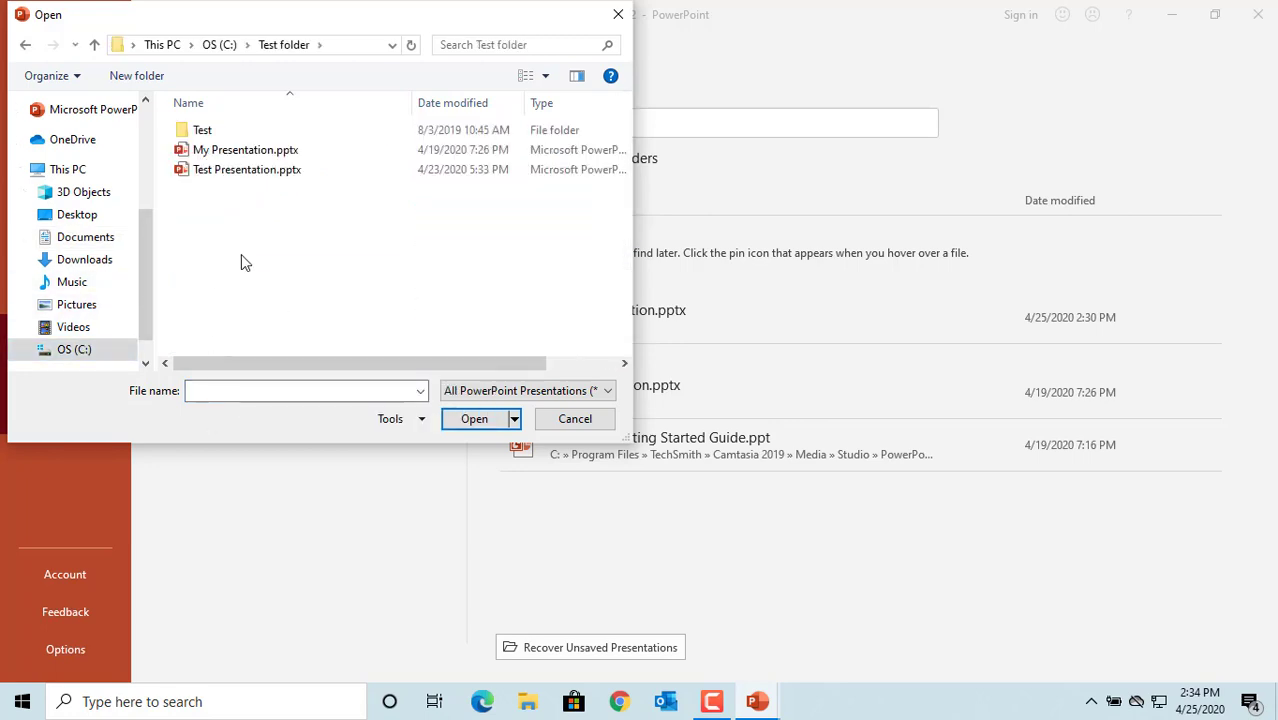
{"action": "double_click", "coordinate": [205, 174]}
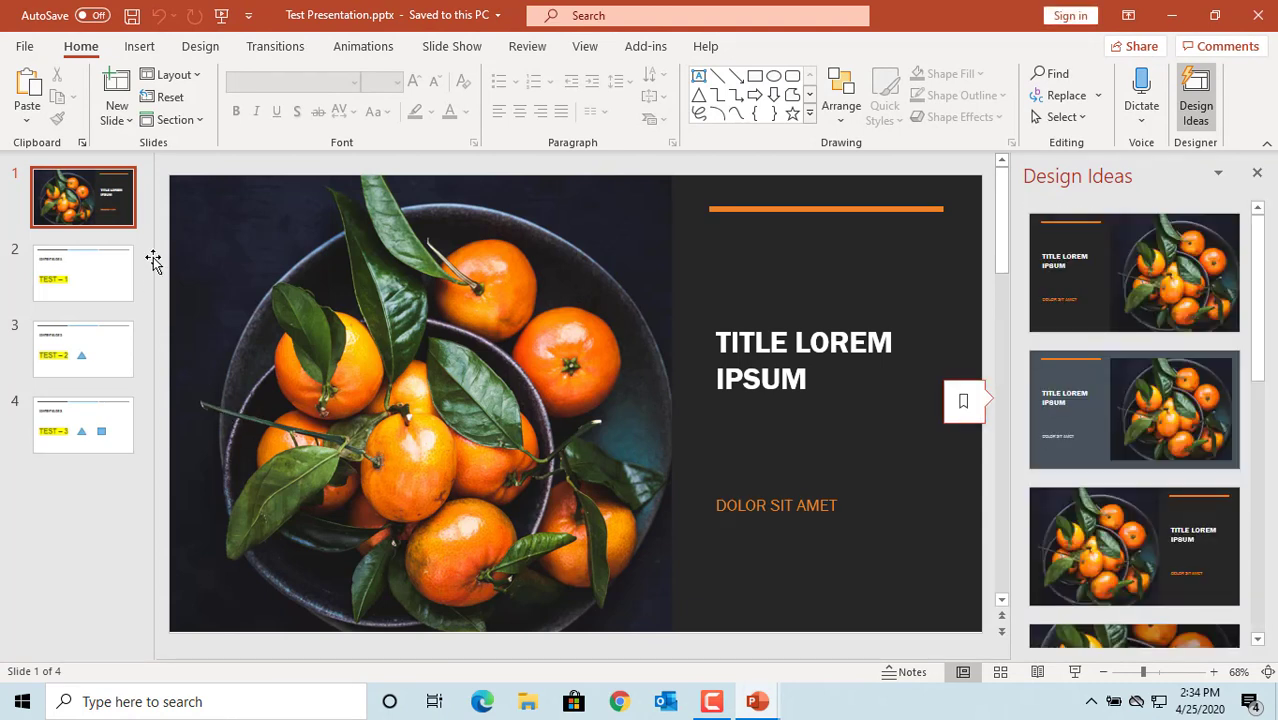
In Slide Sorter view, copy slides 2 and 3 (TEST – 1 and TEST – 2)
{"action": "left_click", "coordinate": [1000, 672]}
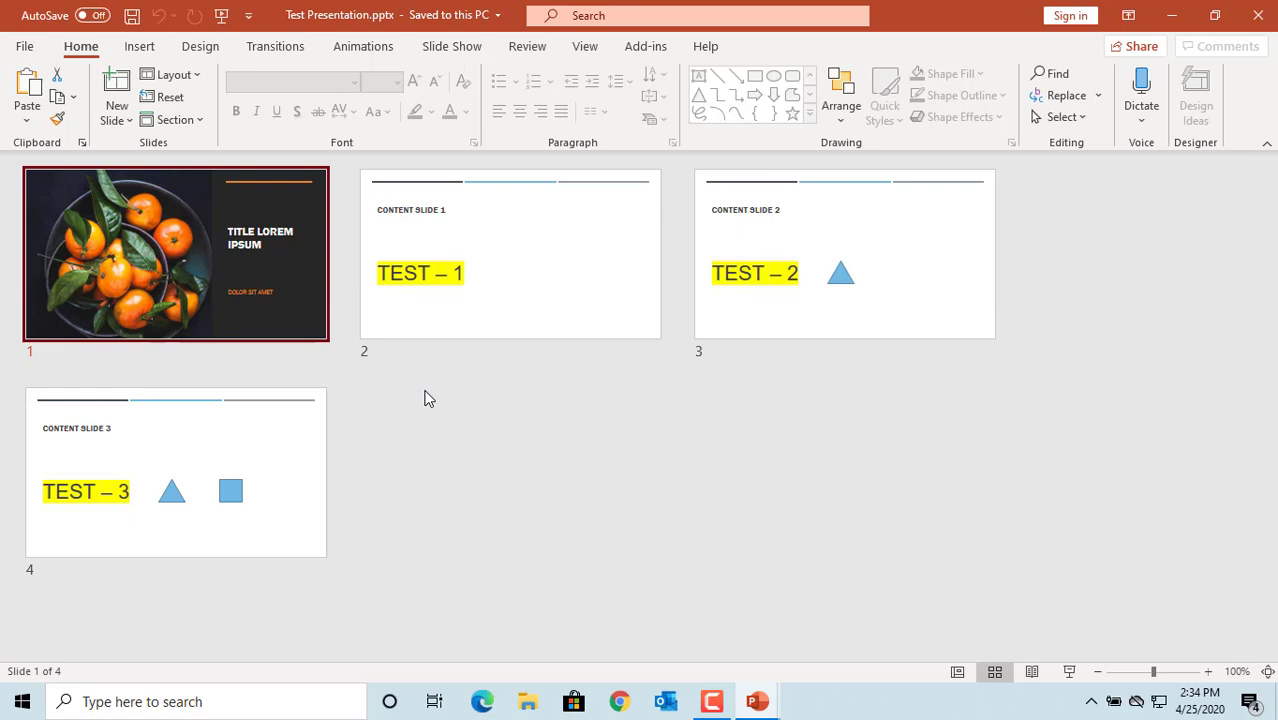
{"action": "left_click", "coordinate": [521, 307]}
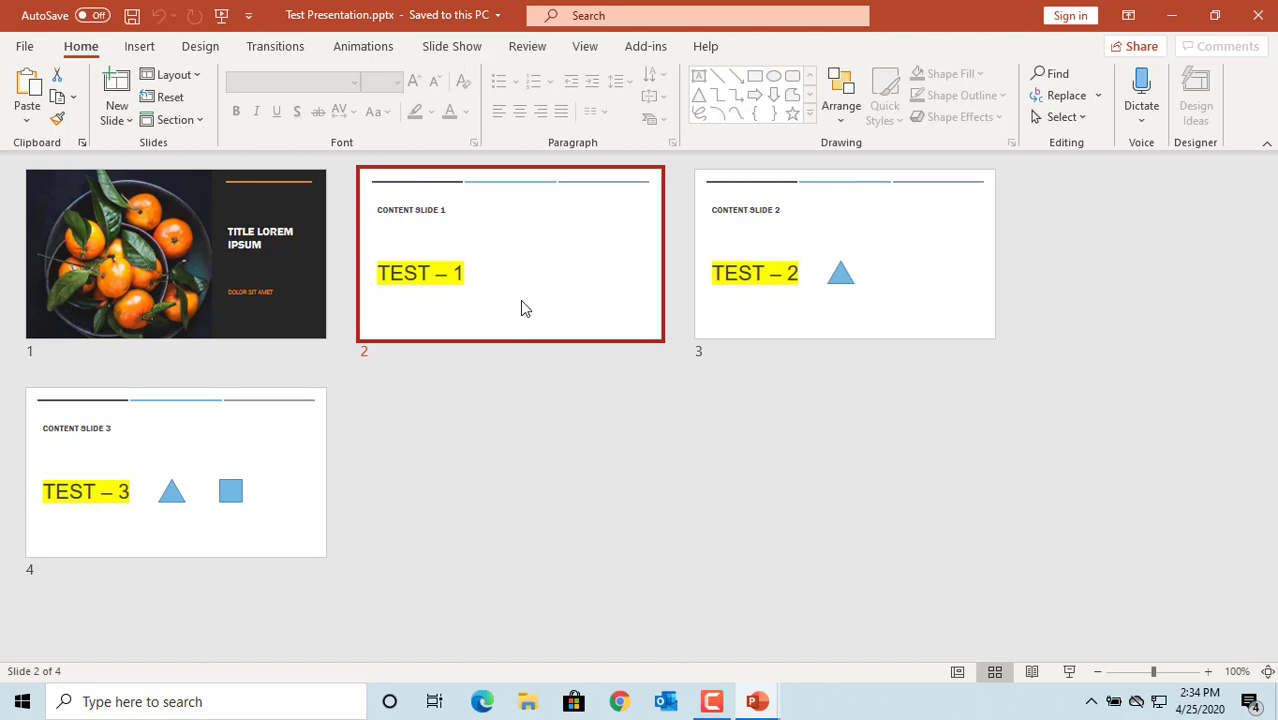
{"action": "left_click", "coordinate": [907, 277], "text": "ctrl"}
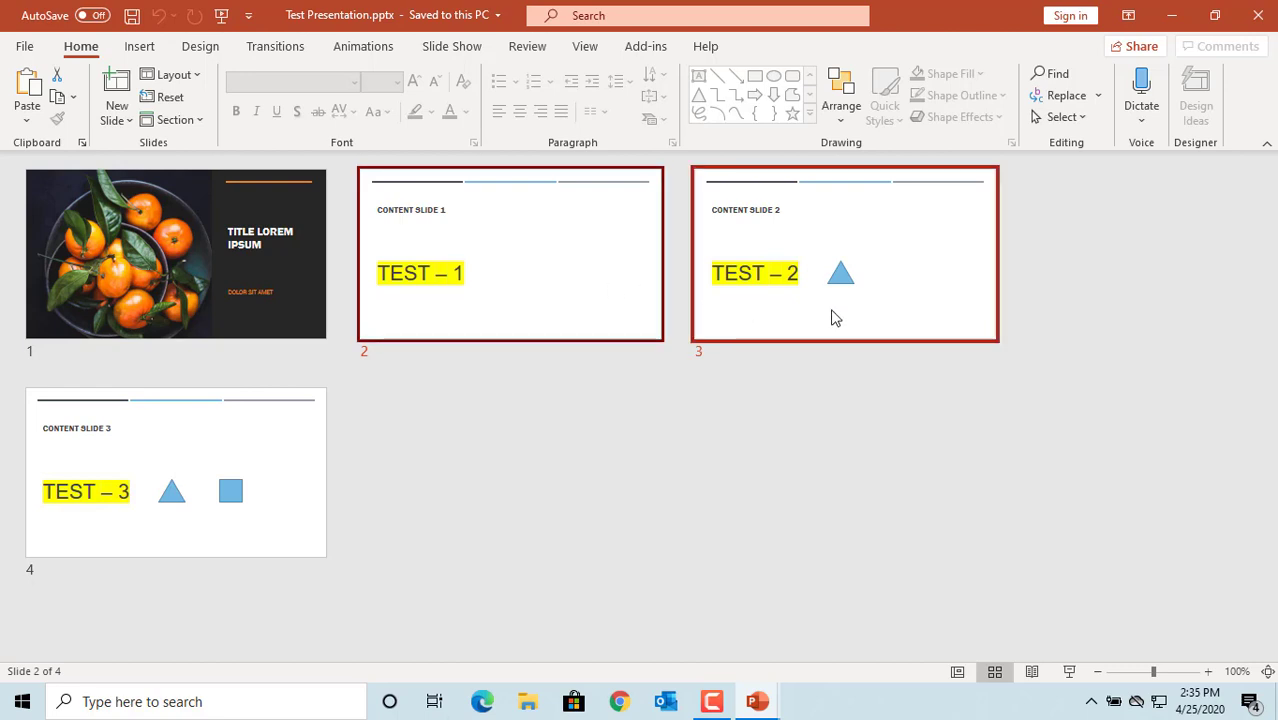
{"action": "right_click", "coordinate": [598, 293]}
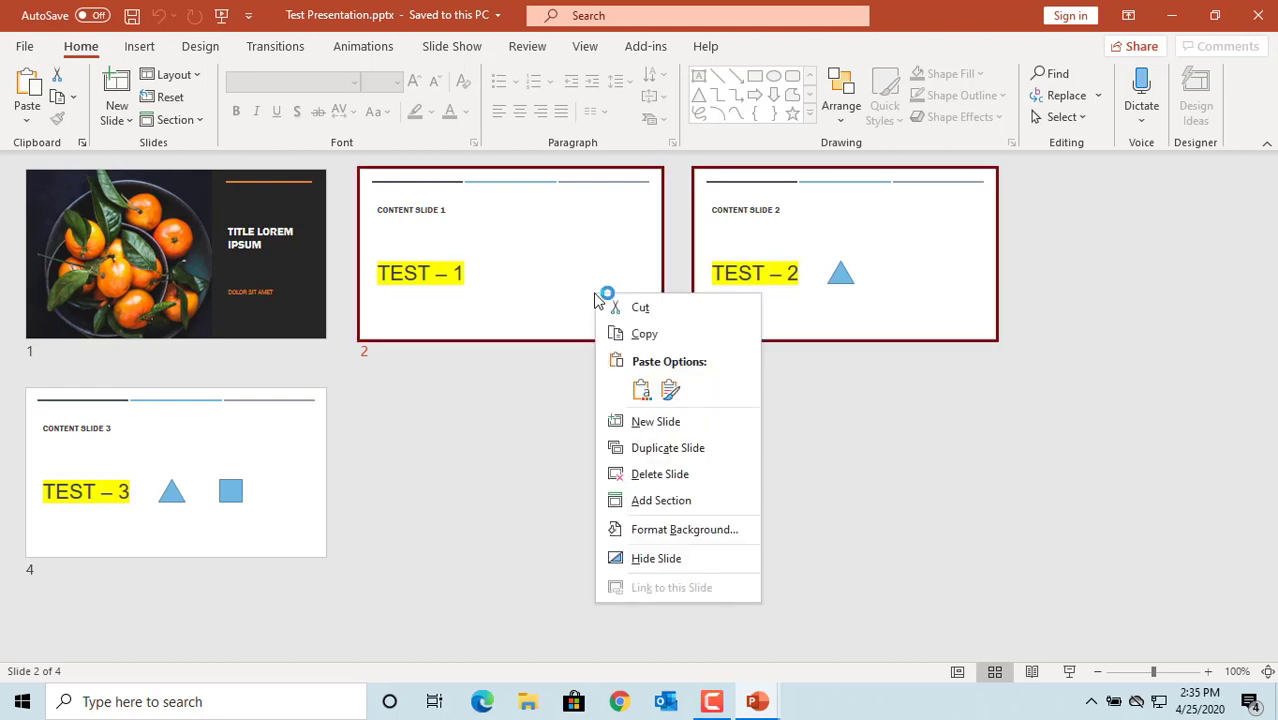
{"action": "left_click", "coordinate": [664, 340]}
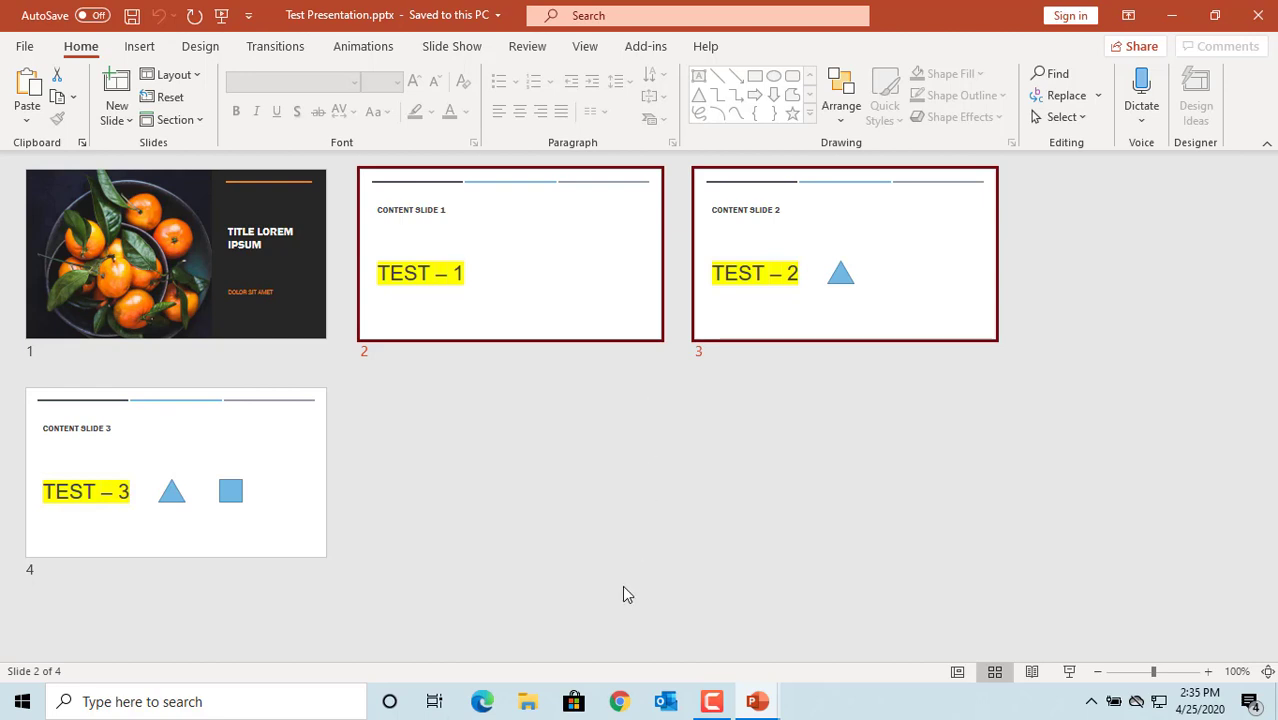
Paste the two copied slides into Presentation1, then undo the paste
{"action": "mouse_move", "coordinate": [760, 706]}
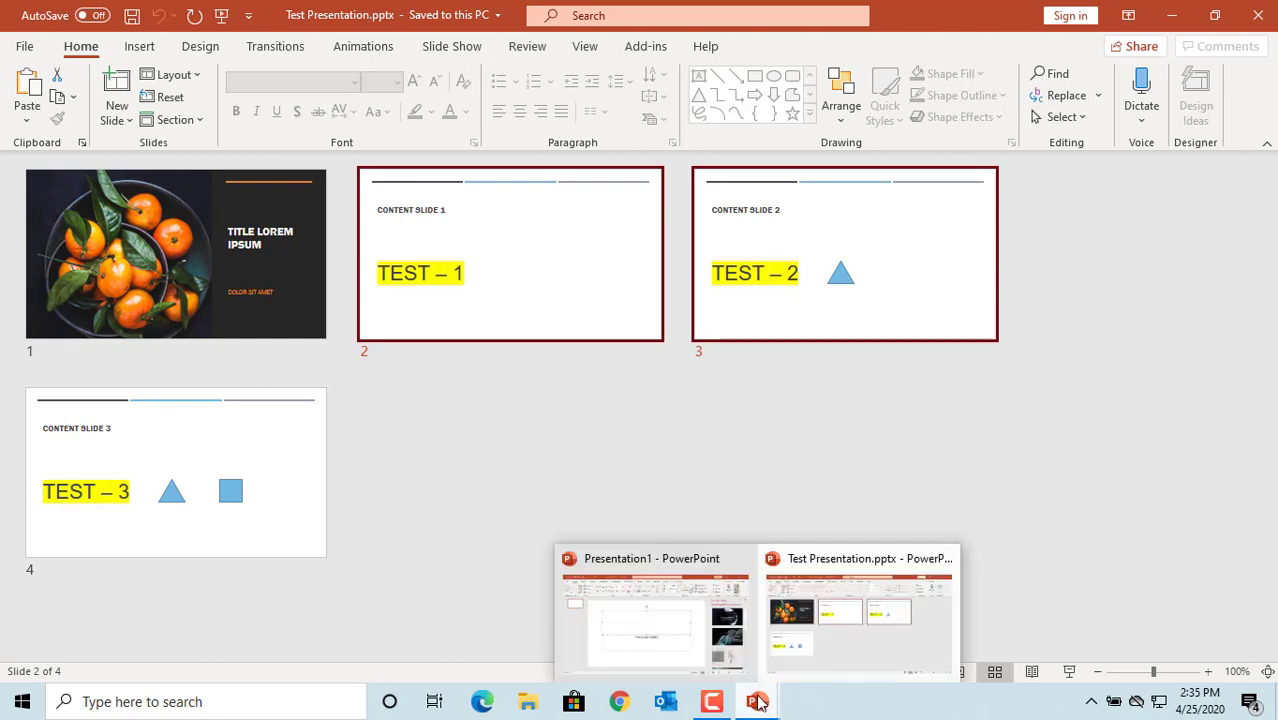
{"action": "left_click", "coordinate": [672, 634]}
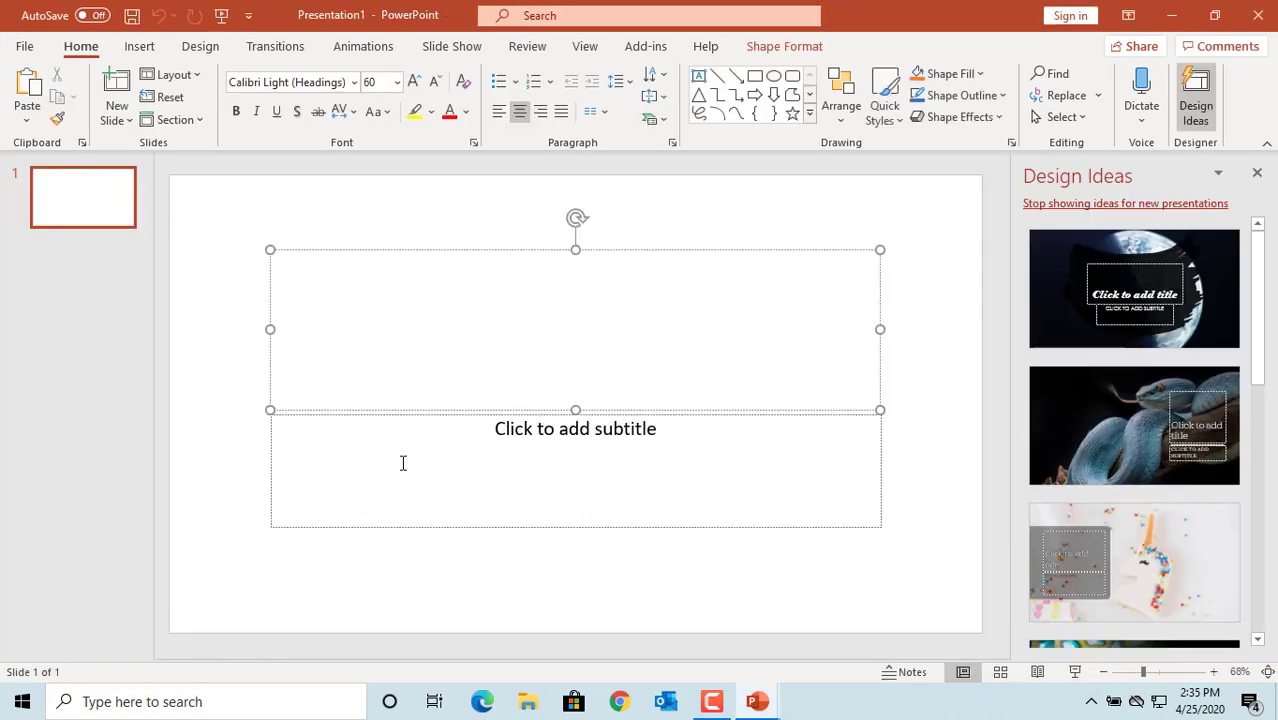
{"action": "left_click", "coordinate": [27, 122]}
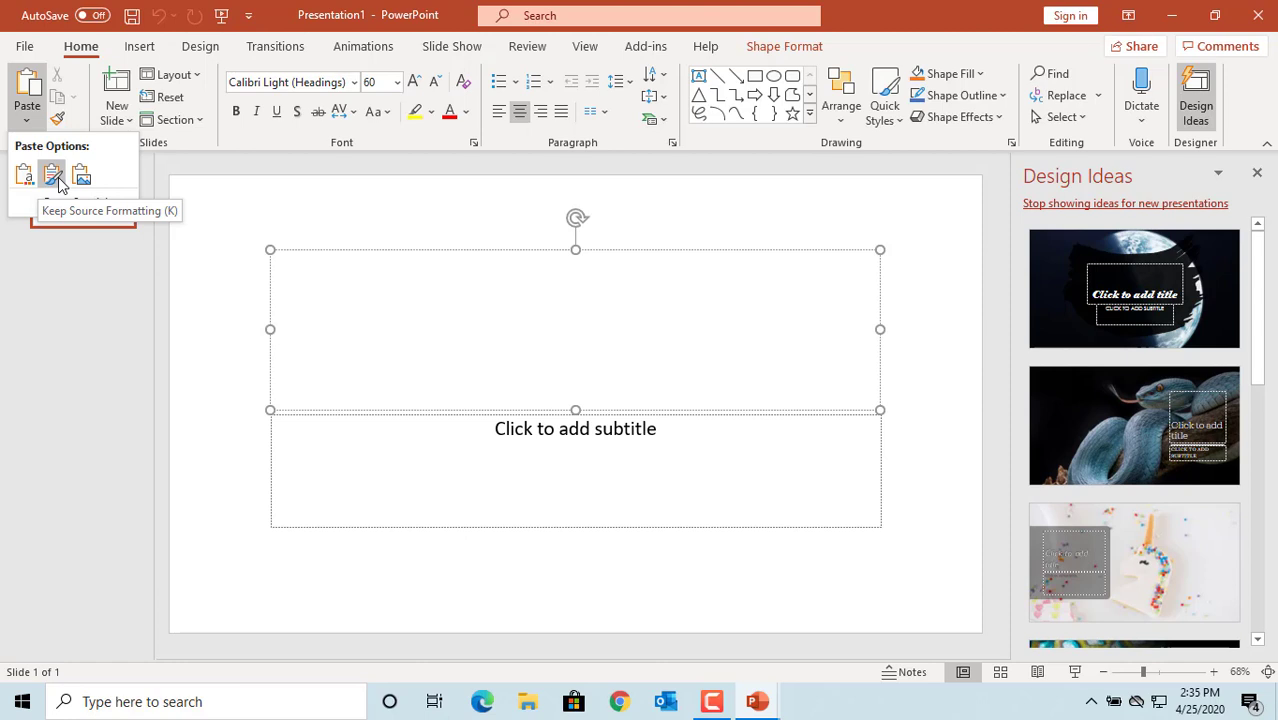
{"action": "left_click", "coordinate": [26, 176]}
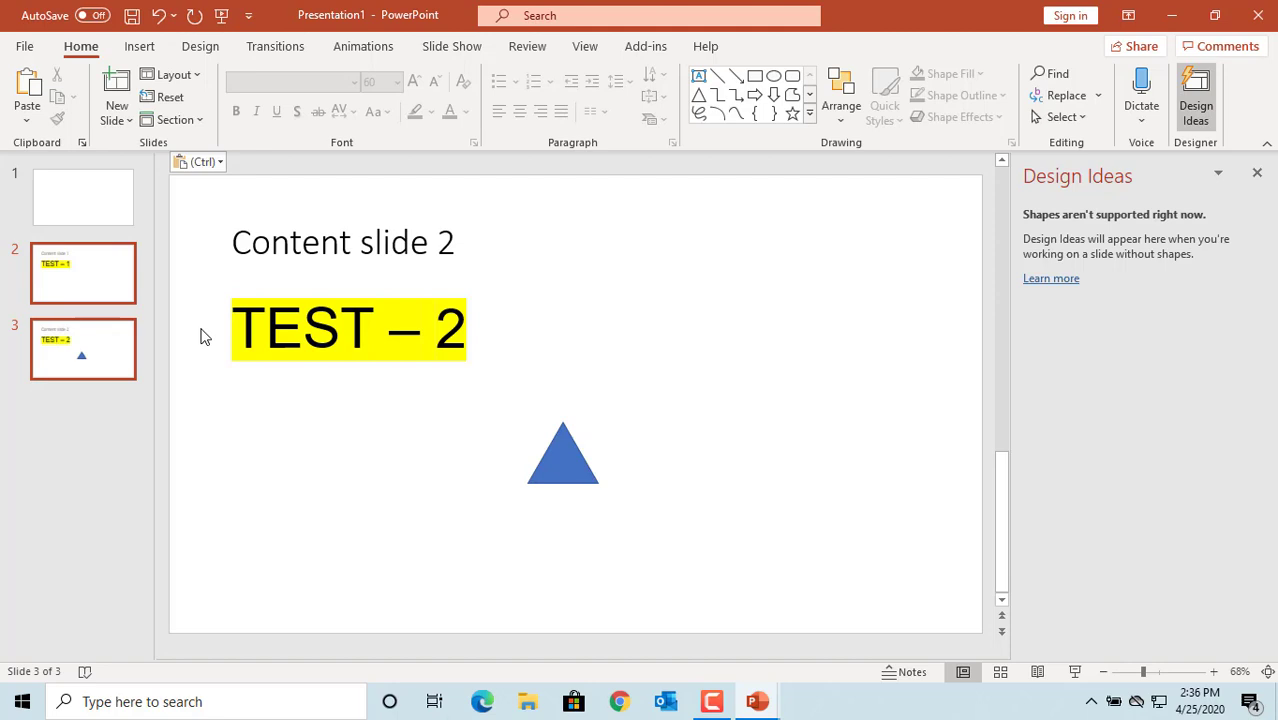
{"action": "left_click", "coordinate": [161, 16]}
{"action": "left_click", "coordinate": [161, 16]}
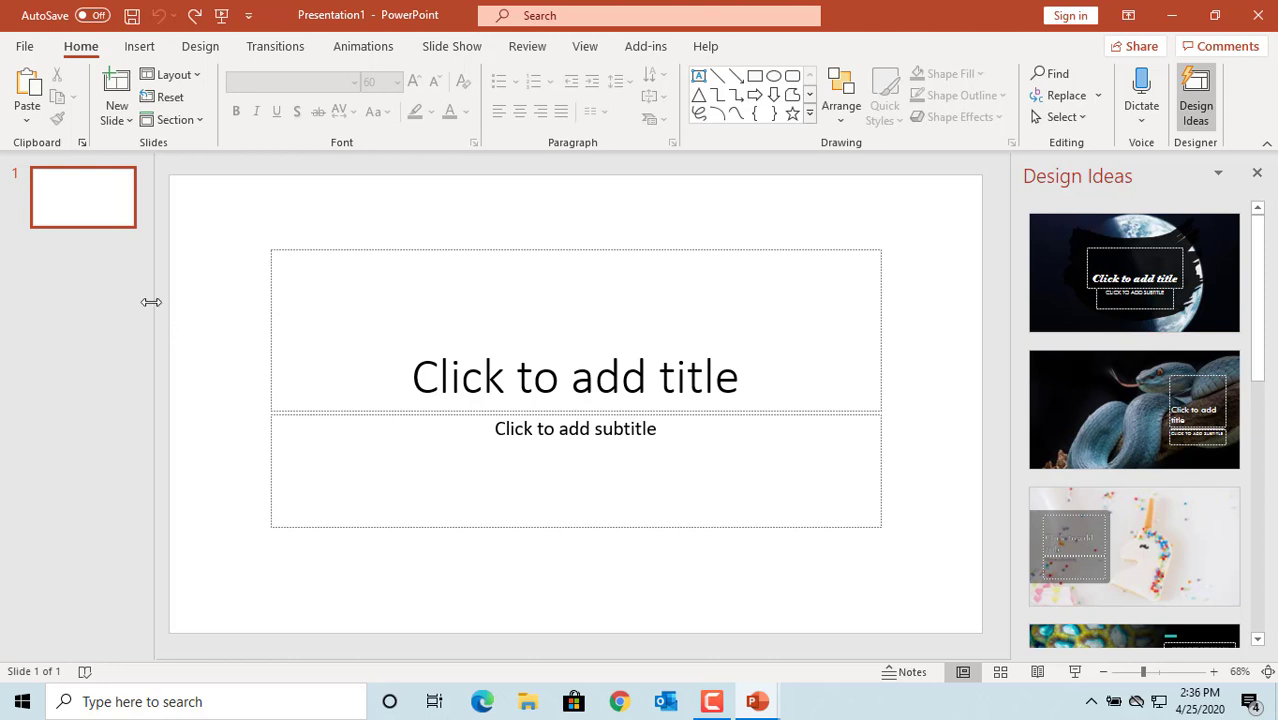
Choose Reuse Slides from the Home tab's New Slide dropdown
{"action": "left_click", "coordinate": [122, 119]}
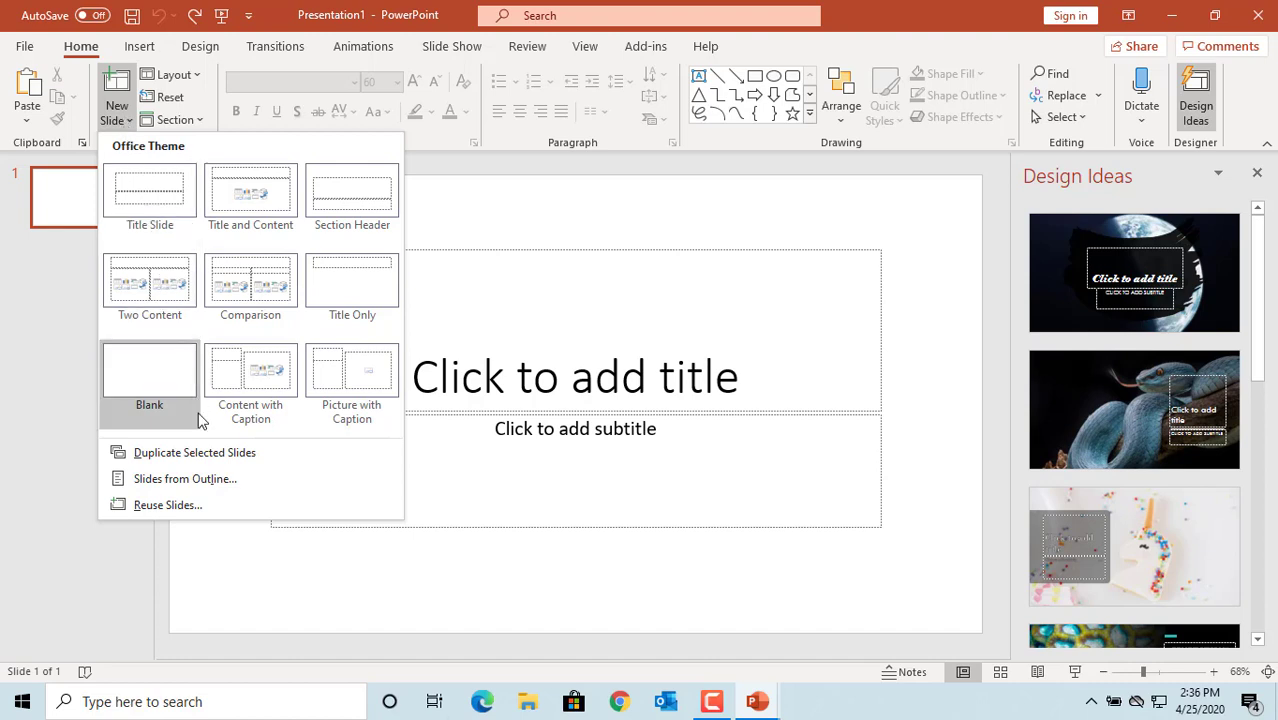
{"action": "left_click", "coordinate": [167, 505]}
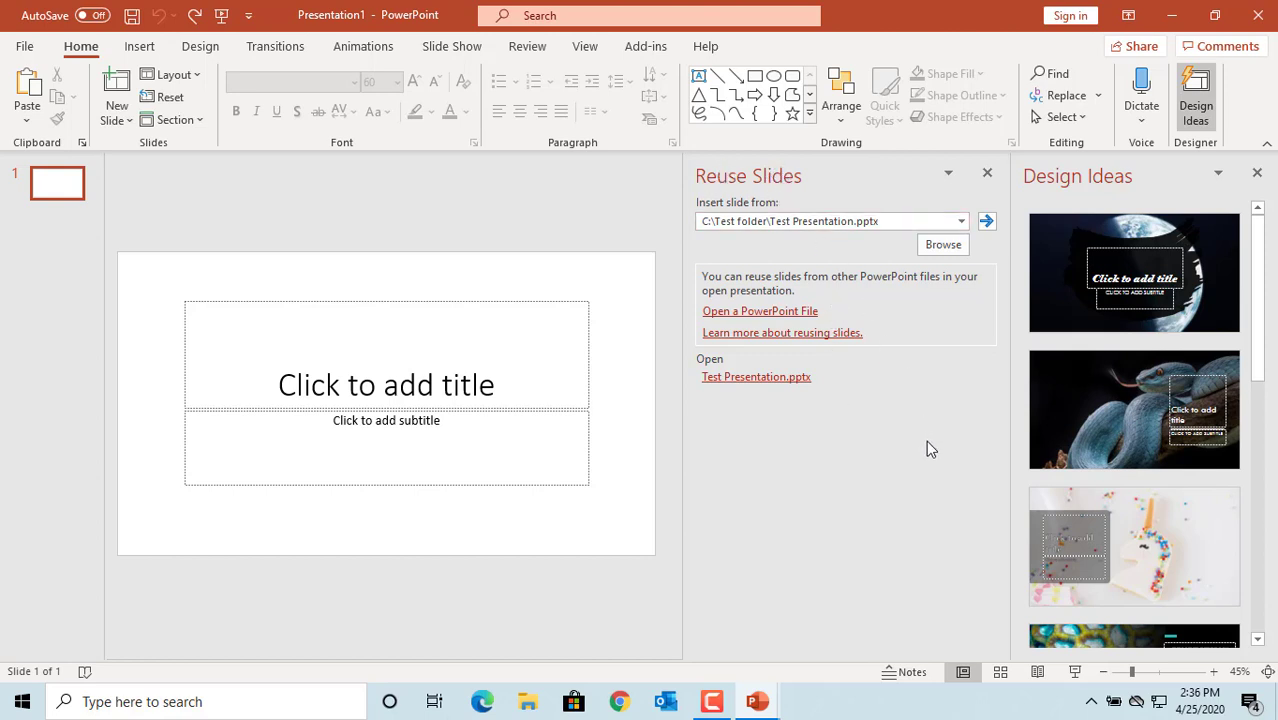
Load Test Presentation.pptx from C:\Test as the source in the Reuse Slides pane
{"action": "left_click", "coordinate": [940, 247]}
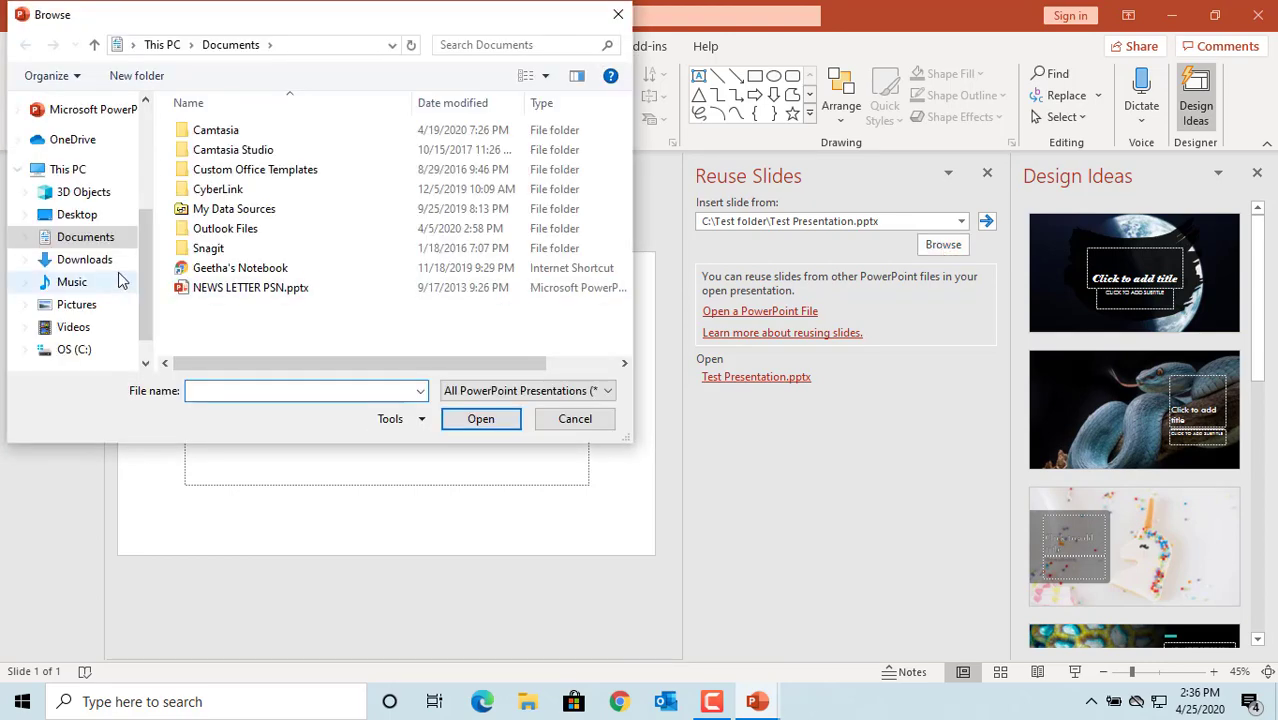
{"action": "left_click", "coordinate": [88, 350]}
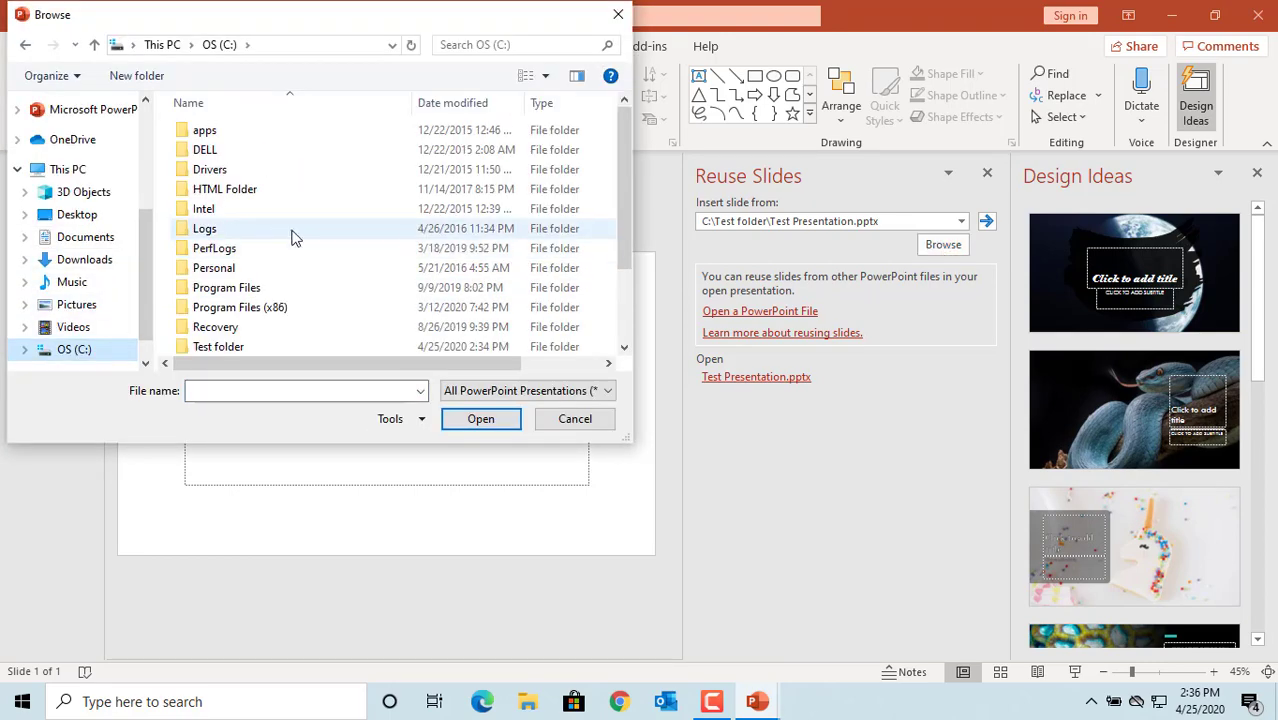
{"action": "double_click", "coordinate": [235, 344]}
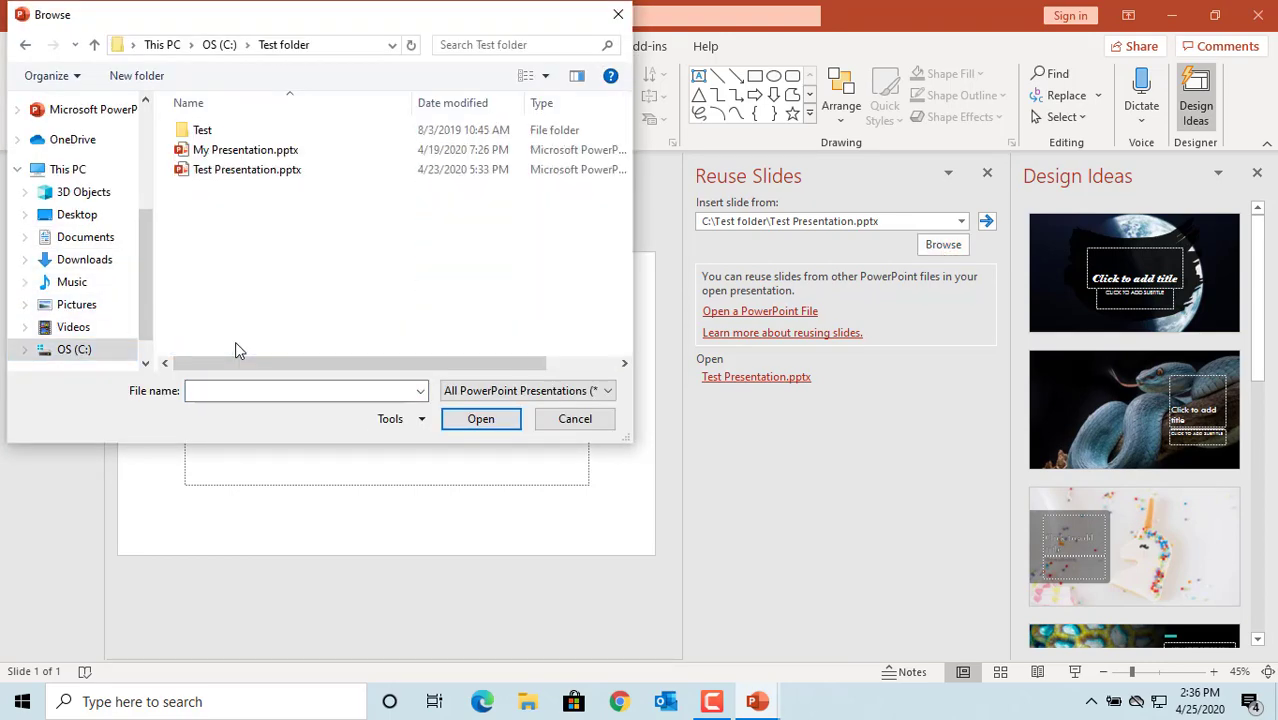
{"action": "left_click", "coordinate": [237, 175]}
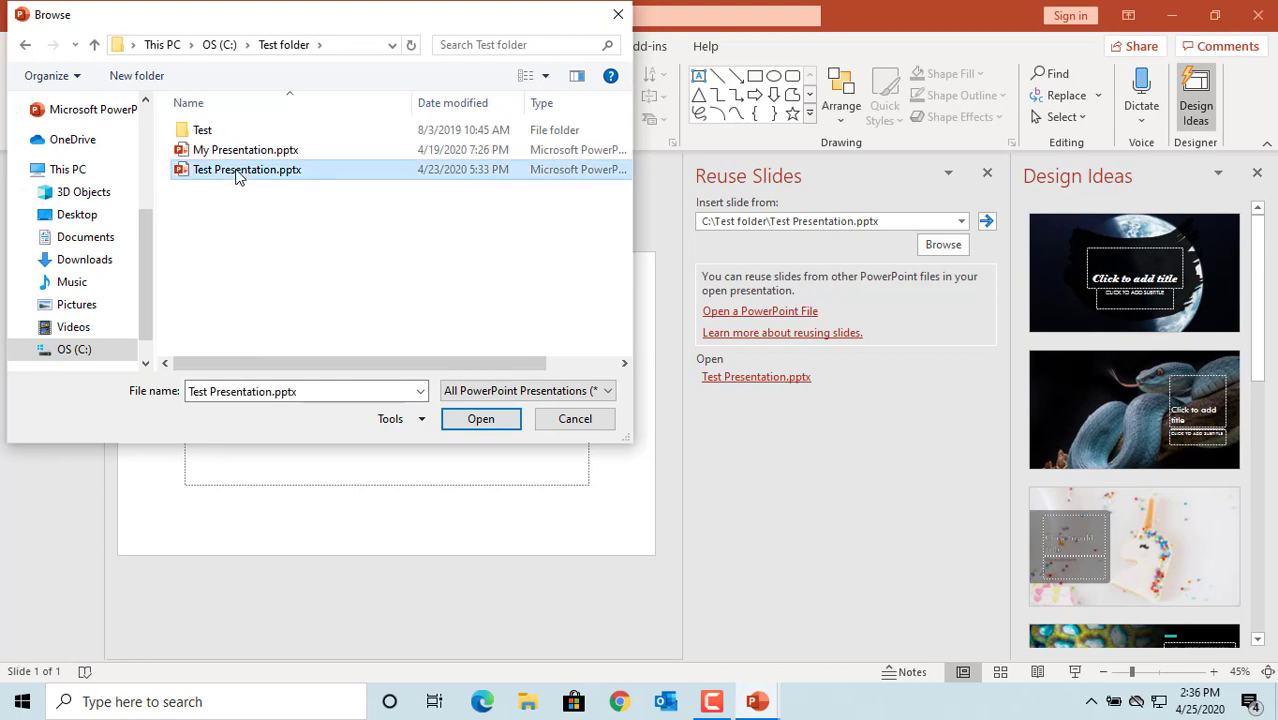
{"action": "left_click", "coordinate": [478, 420]}
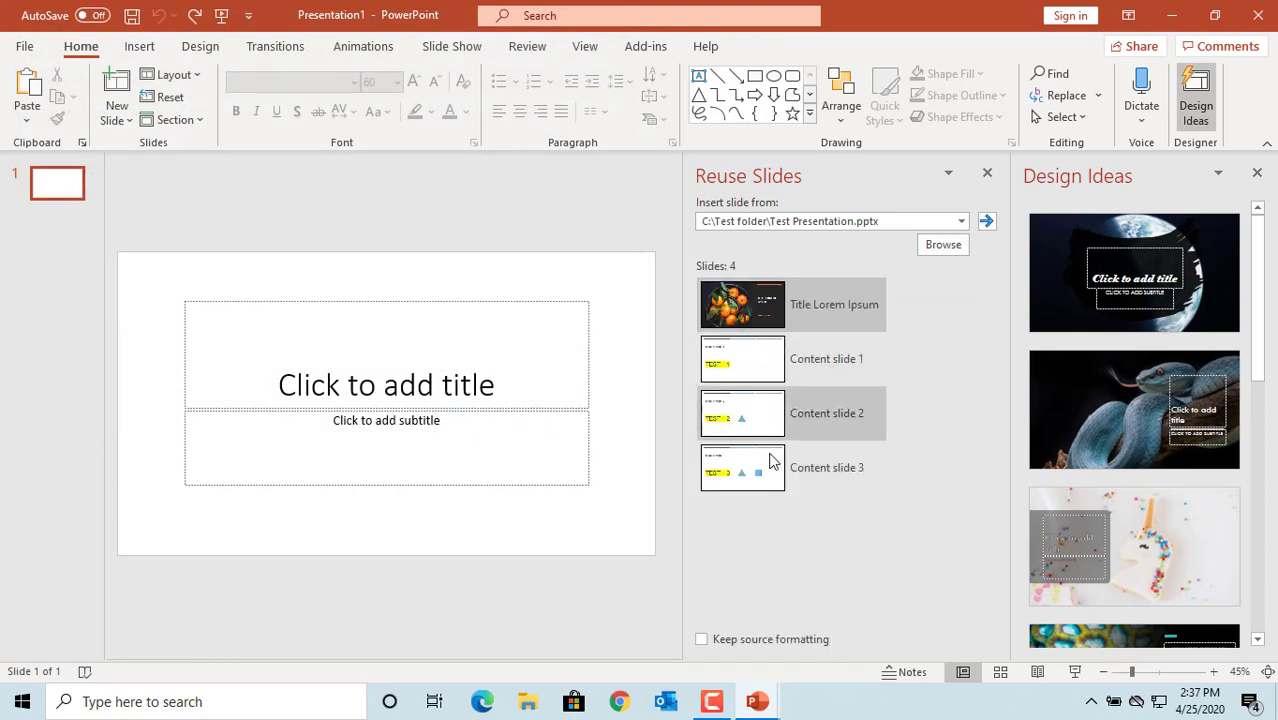
Insert Content slide 2 and Content slide 3 as slides 2 and 3, then select both
{"action": "right_click", "coordinate": [759, 370]}
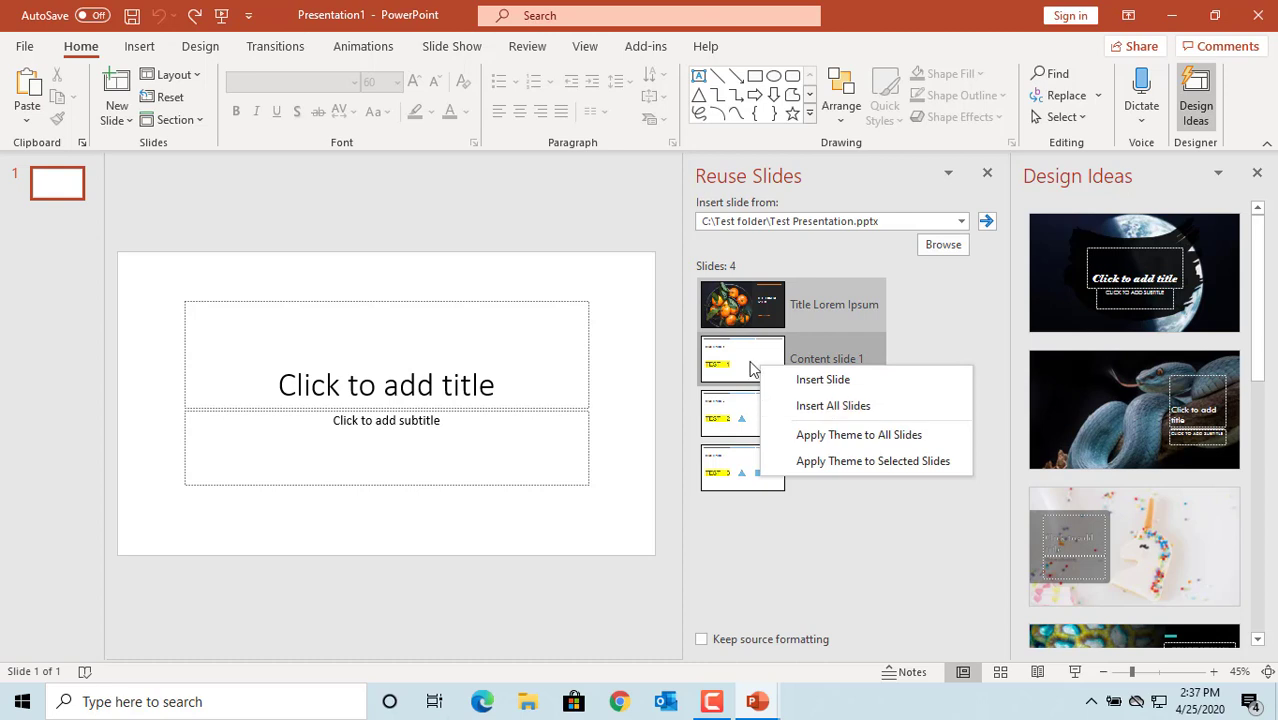
{"action": "left_click", "coordinate": [843, 505]}
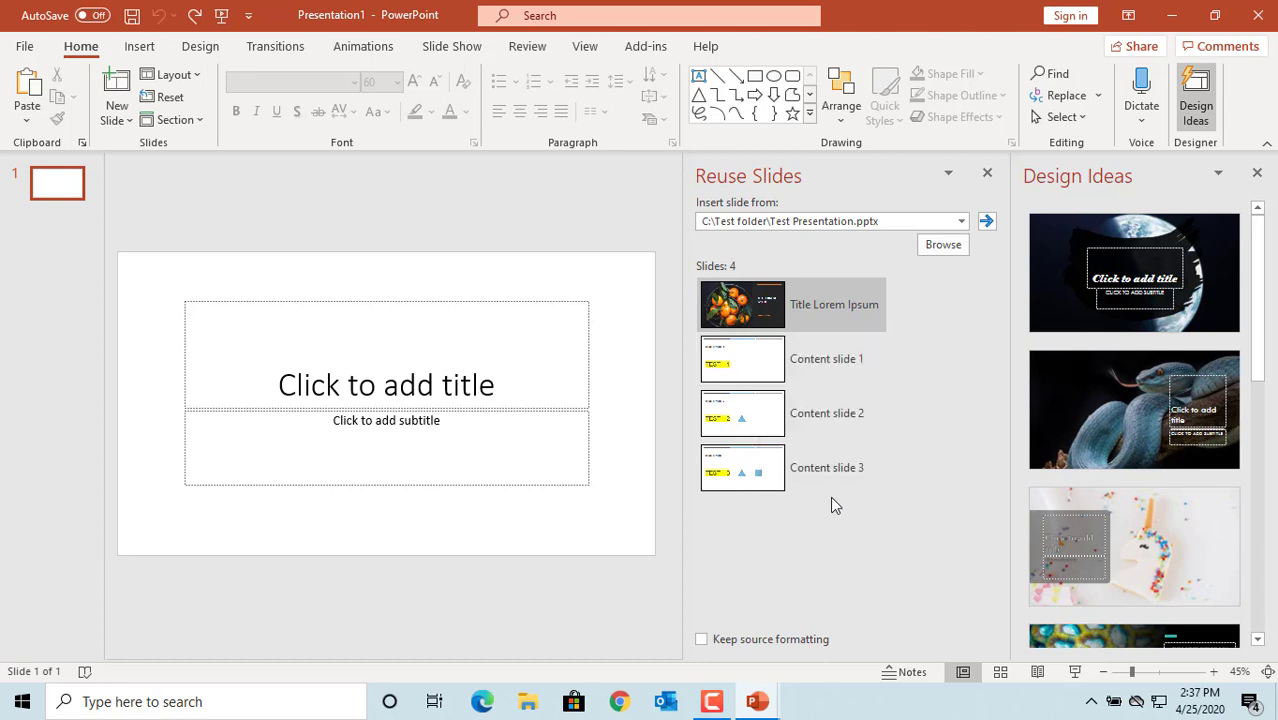
{"action": "left_click", "coordinate": [728, 410]}
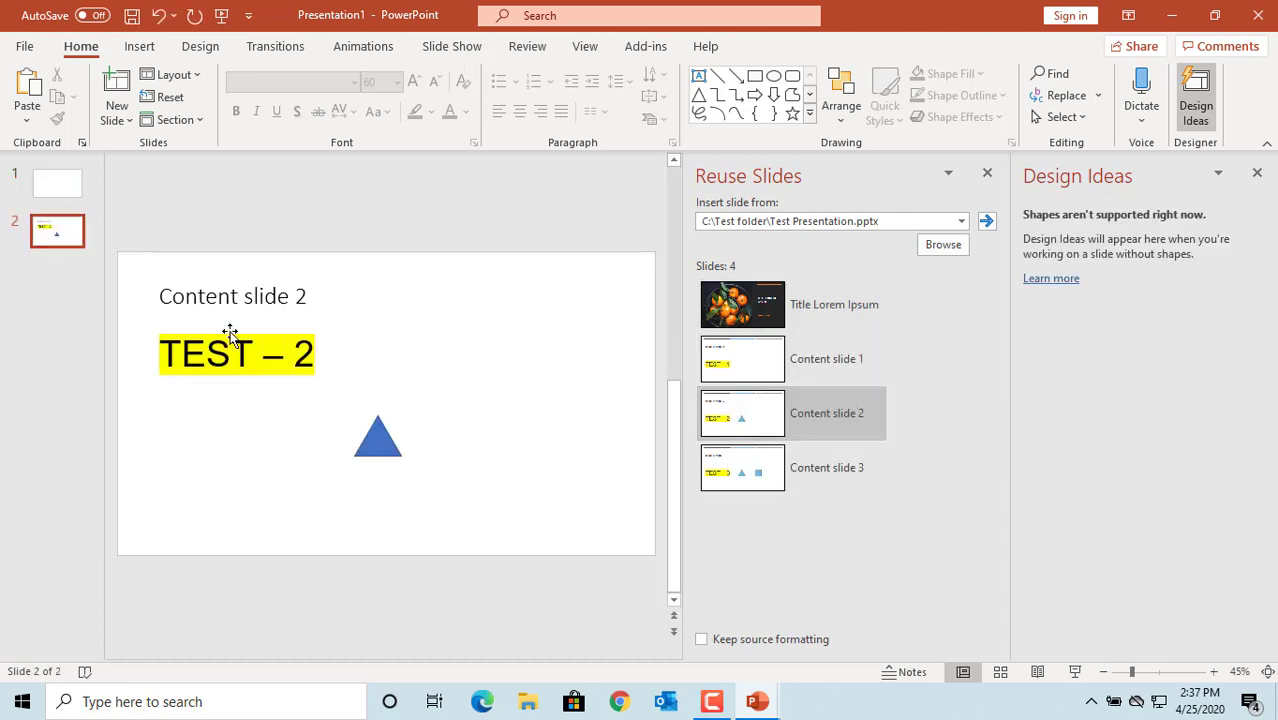
{"action": "left_click", "coordinate": [742, 477]}
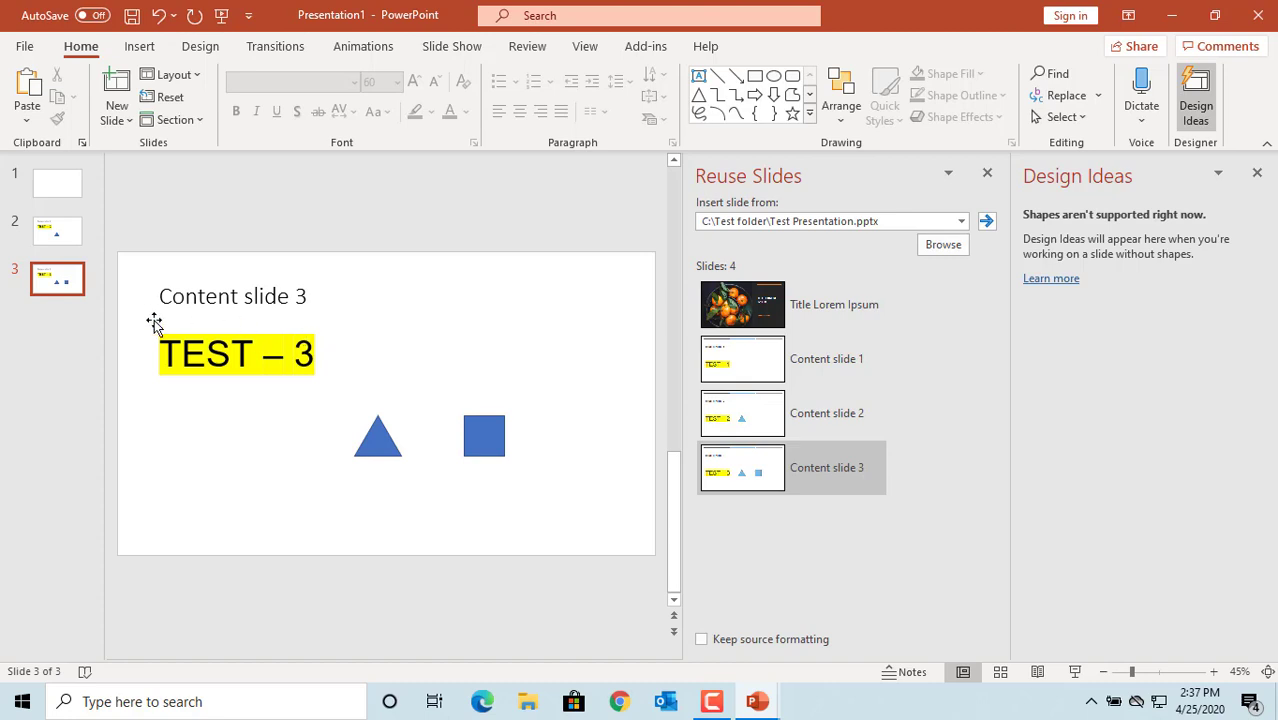
{"action": "left_click", "coordinate": [72, 240]}
{"action": "left_click", "coordinate": [75, 279], "text": "ctrl"}
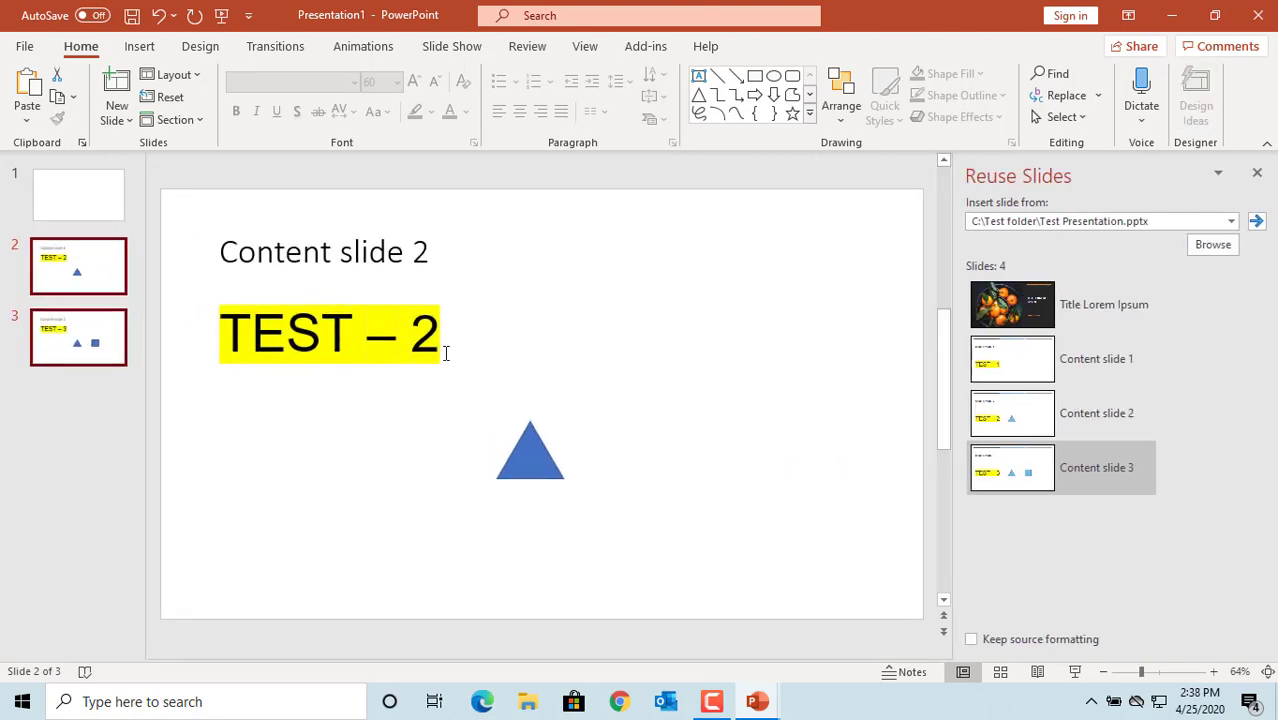
Apply Test Presentation's theme to the selected slides 2 and 3
{"action": "right_click", "coordinate": [1007, 370]}
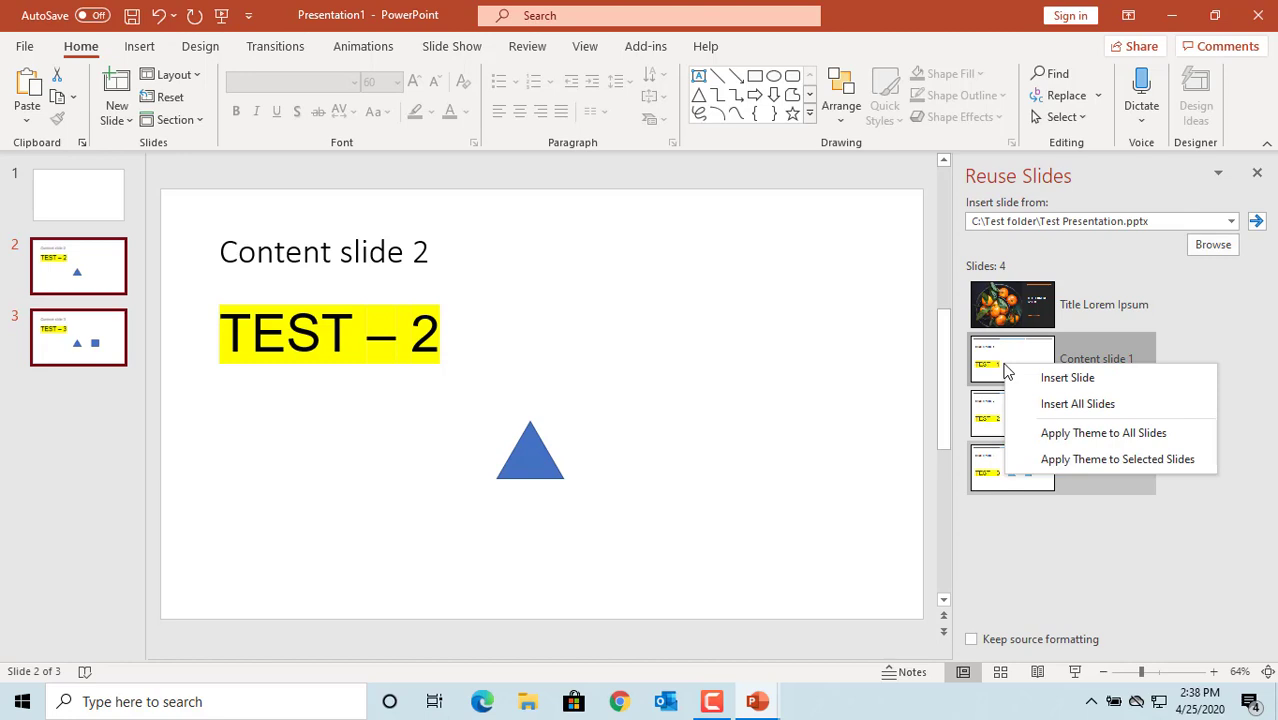
{"action": "left_click", "coordinate": [1107, 461]}
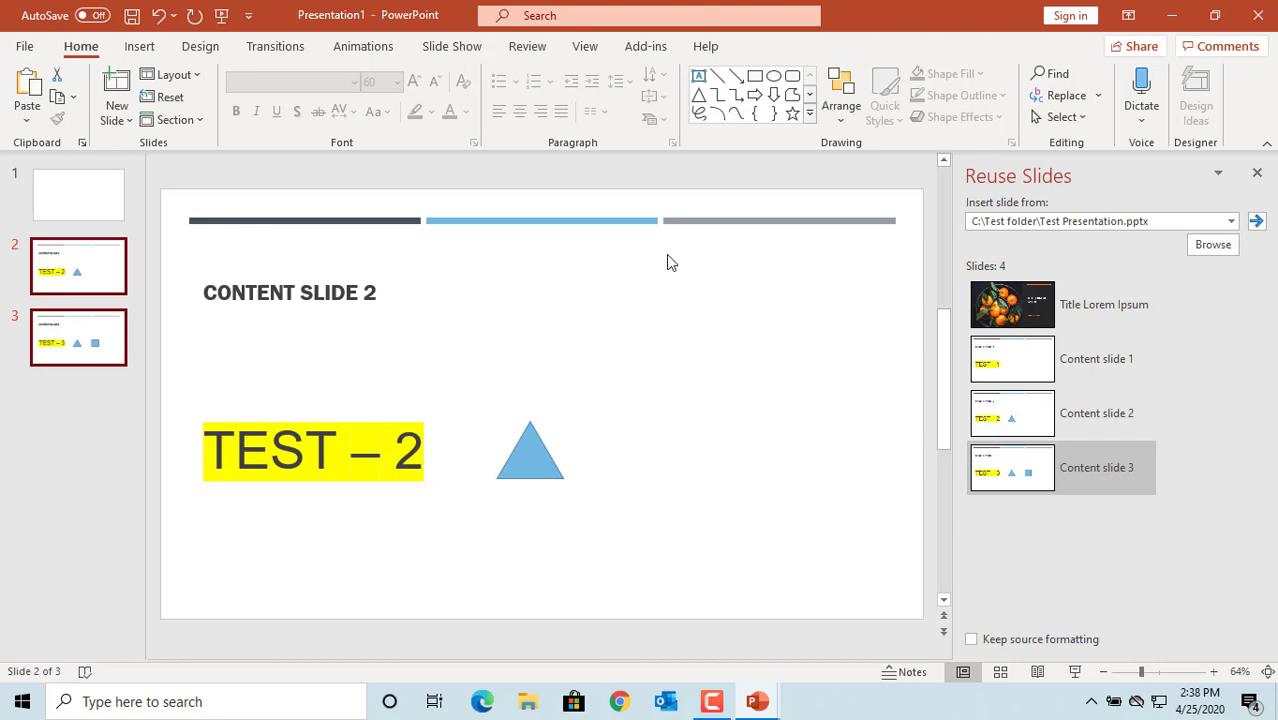
Apply the source theme to all slides and check the restyled title slide
{"action": "right_click", "coordinate": [1037, 354]}
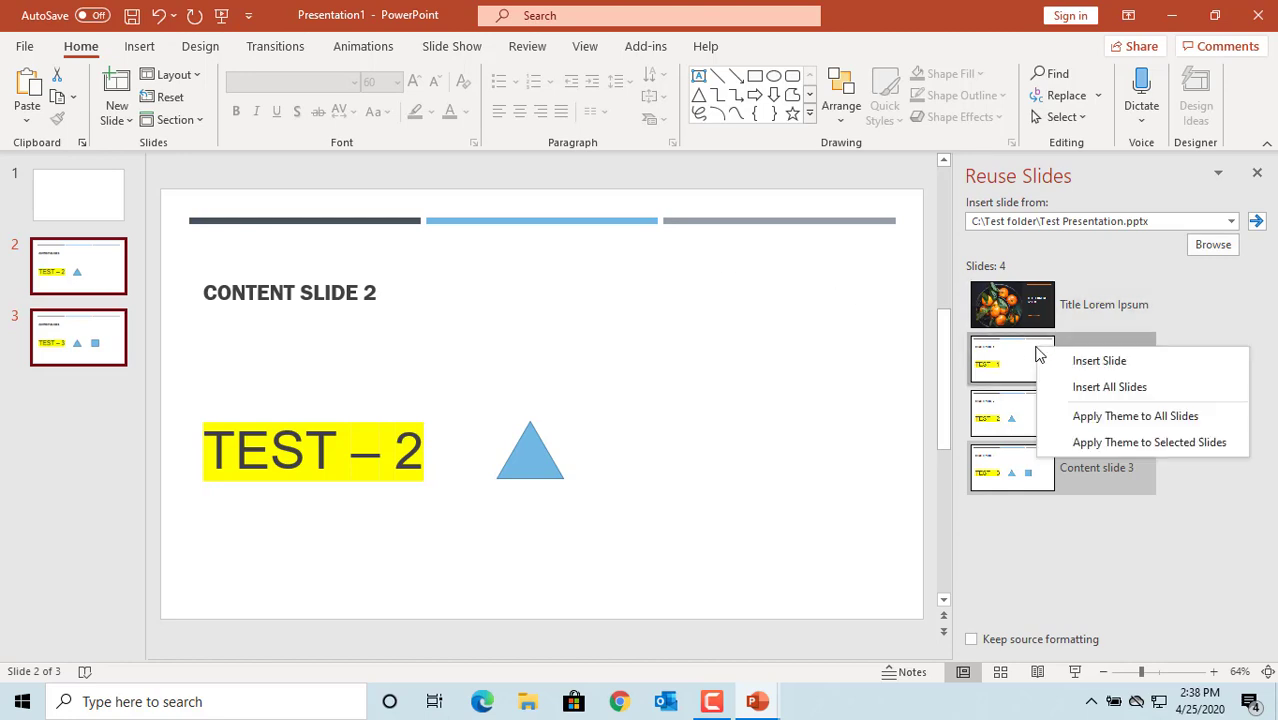
{"action": "left_click", "coordinate": [1148, 418]}
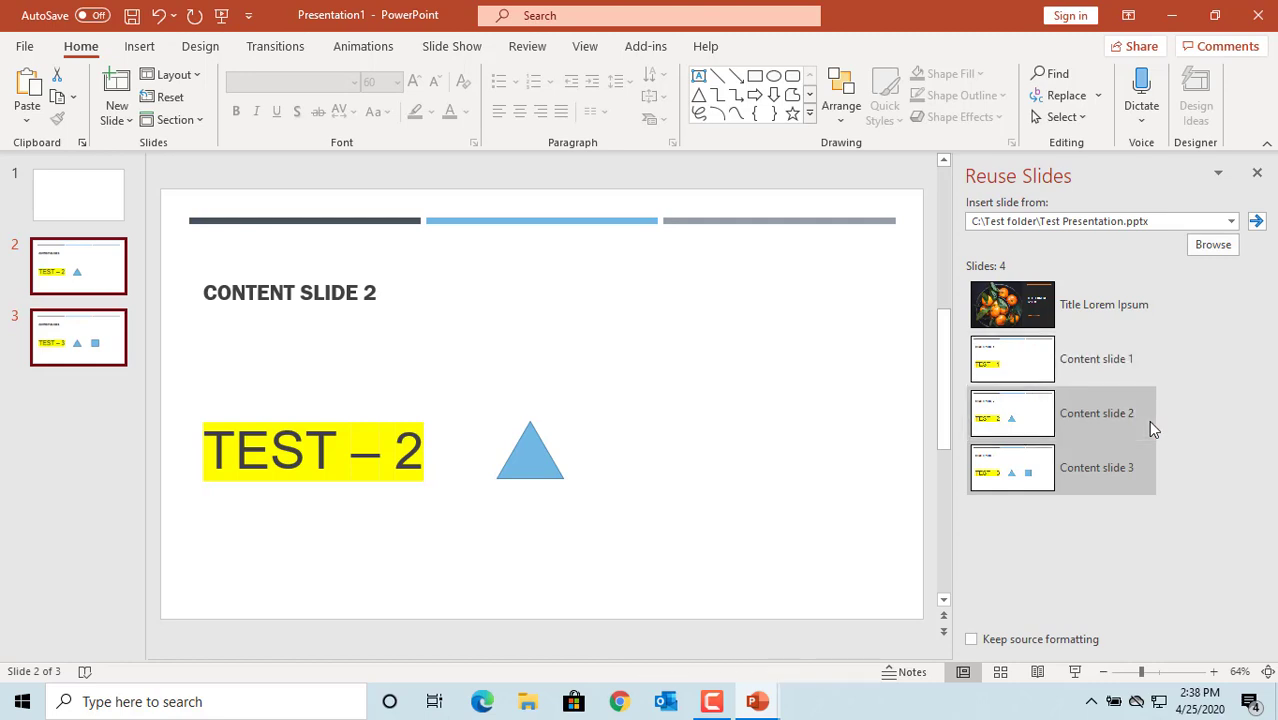
{"action": "left_click", "coordinate": [57, 198]}
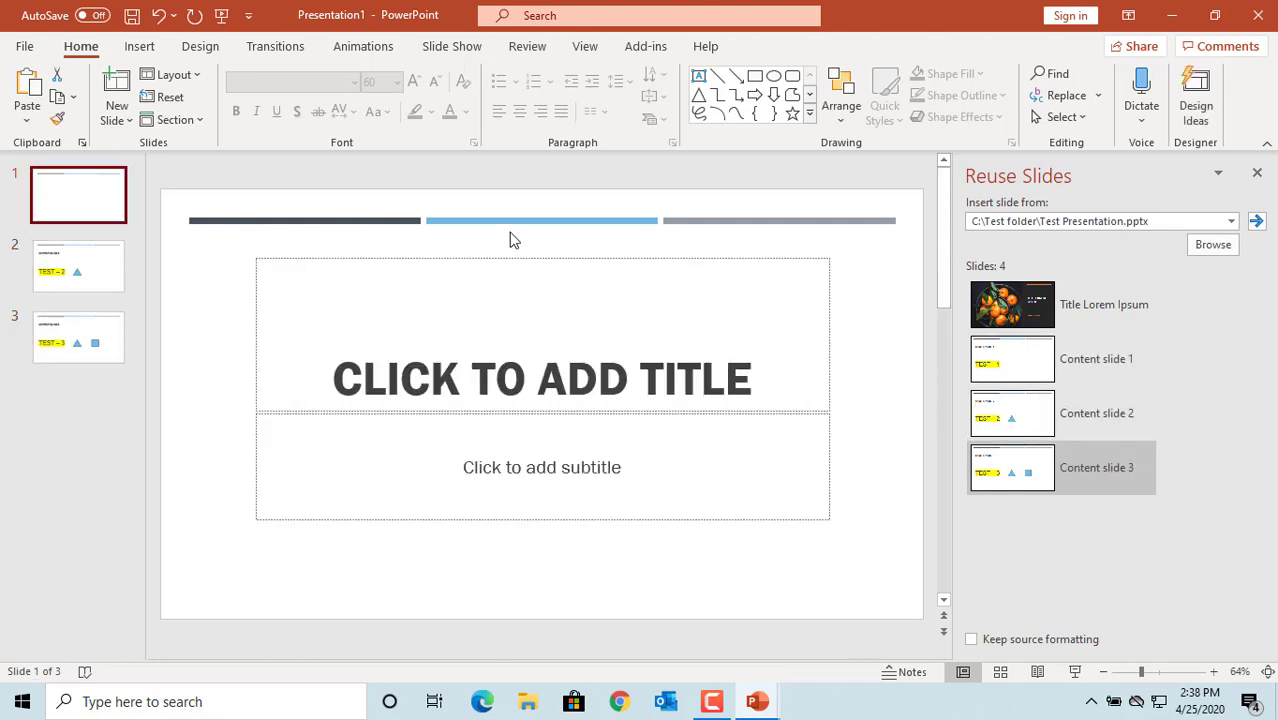